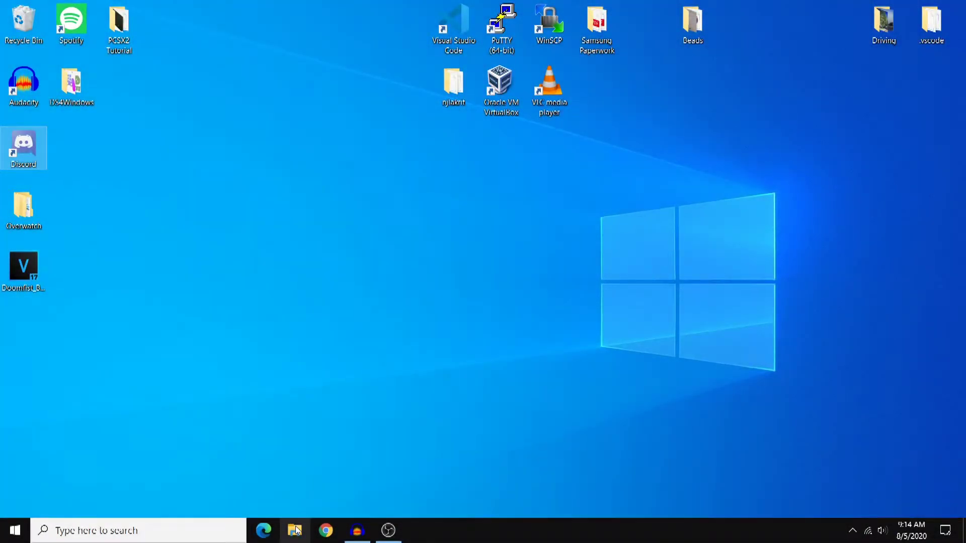
Open File Explorer from the taskbar to show Quick access.
{"action": "left_click", "coordinate": [296, 531]}
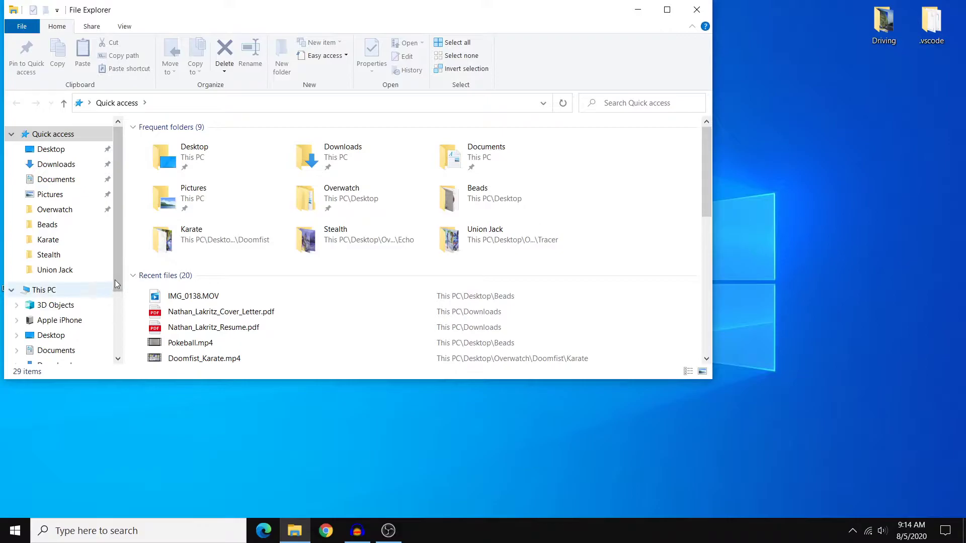
Copy IMG_2740.JPG from the iPhone's Internal Storage > DCIM > 100CLOUD onto the desktop.
{"action": "left_click_drag", "start_coordinate": [114, 279], "coordinate": [117, 319]}
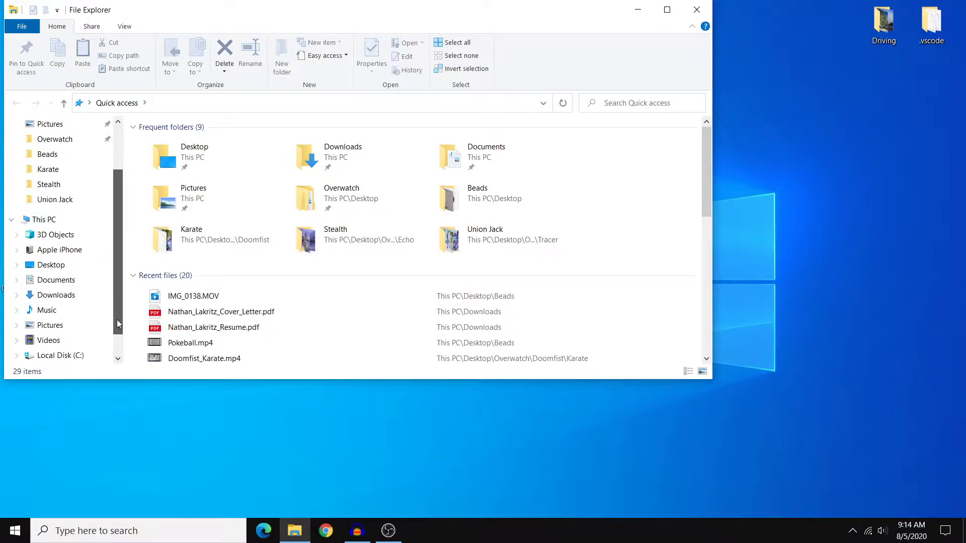
{"action": "left_click", "coordinate": [61, 252]}
{"action": "double_click", "coordinate": [228, 149]}
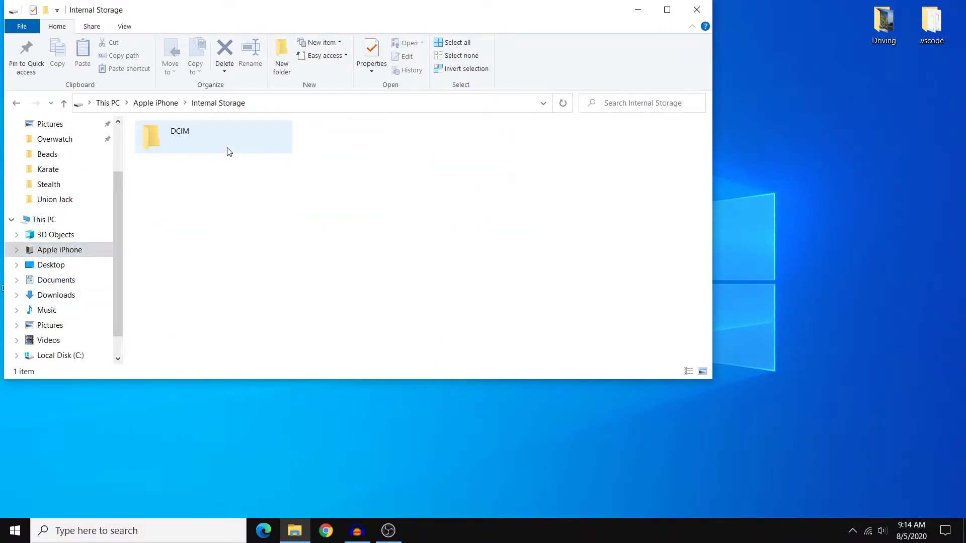
{"action": "double_click", "coordinate": [186, 145]}
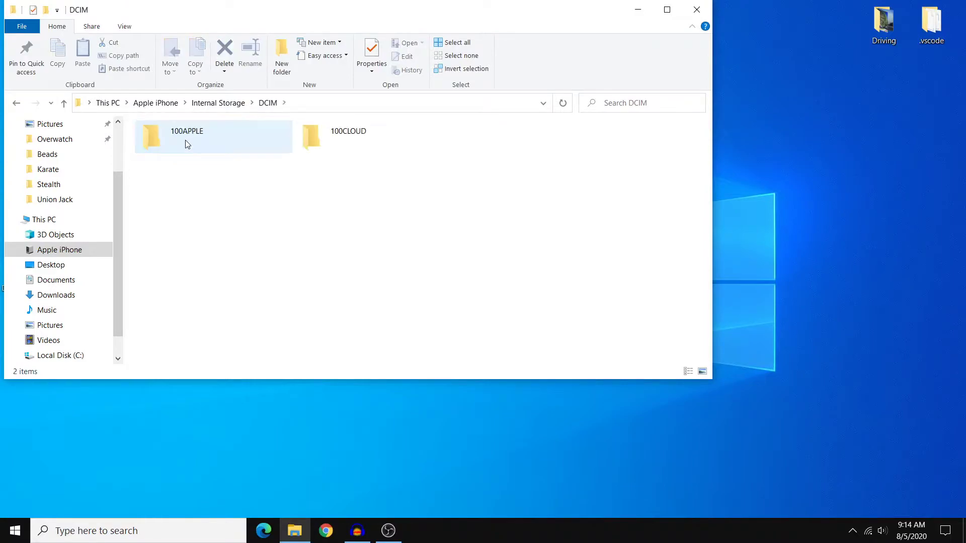
{"action": "left_click", "coordinate": [338, 143]}
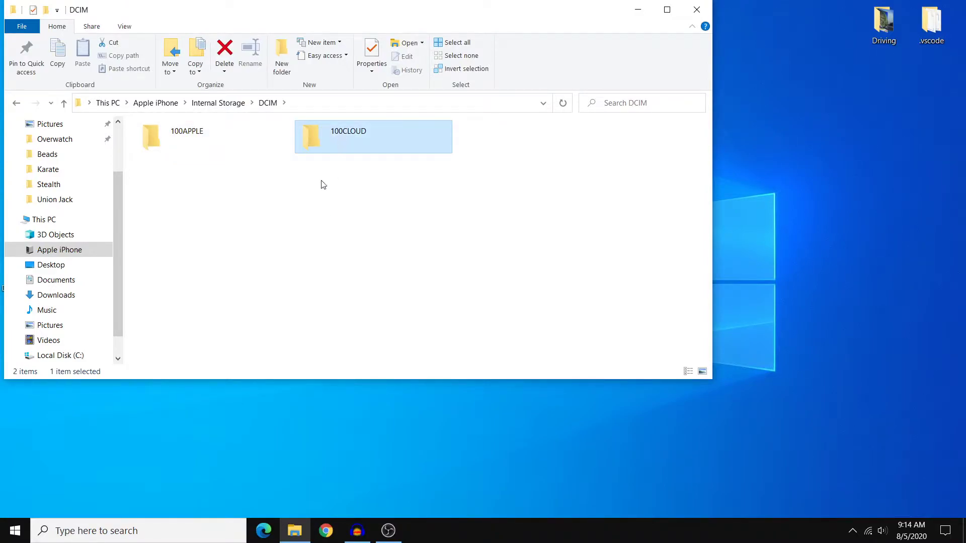
{"action": "double_click", "coordinate": [334, 146]}
{"action": "left_click_drag", "start_coordinate": [505, 178], "coordinate": [806, 176]}
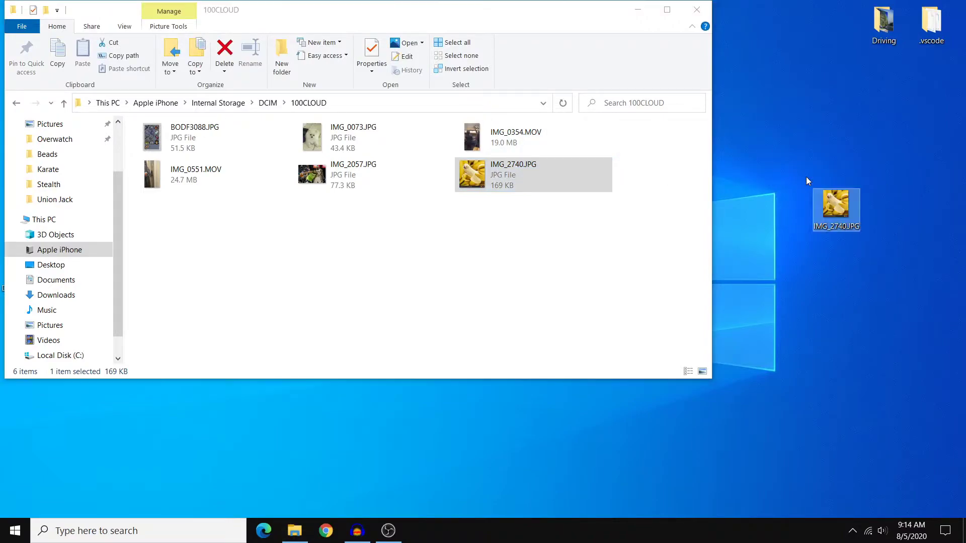
{"action": "left_click", "coordinate": [16, 103]}
Try copying IMG_0141.MOV from 100APPLE to the desktop and dismiss the device-unreachable error.
{"action": "left_click", "coordinate": [225, 138]}
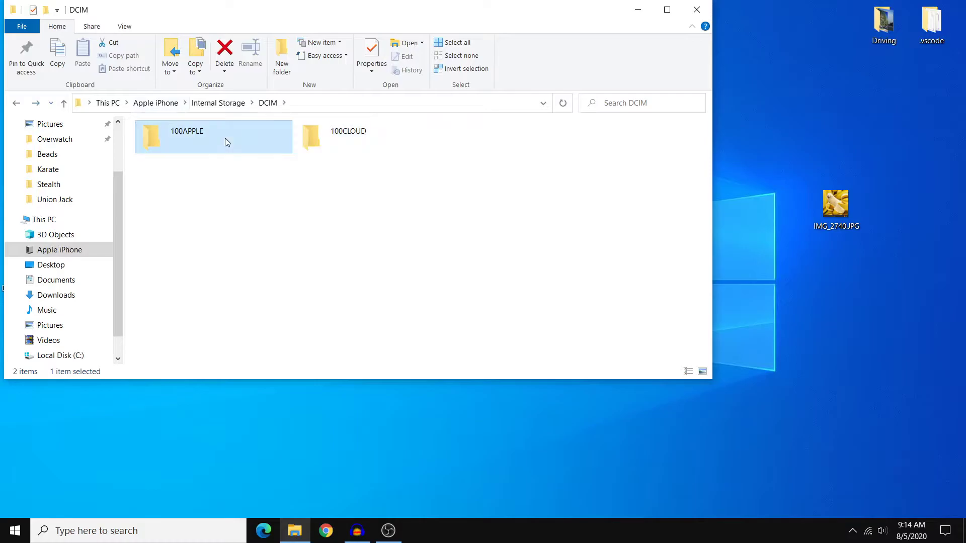
{"action": "double_click", "coordinate": [195, 141]}
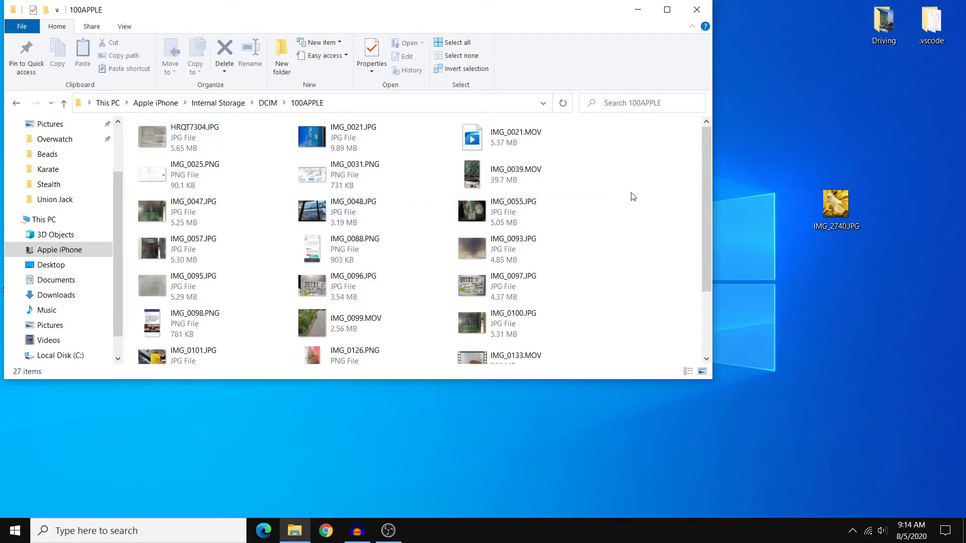
{"action": "left_click_drag", "start_coordinate": [706, 166], "coordinate": [681, 237]}
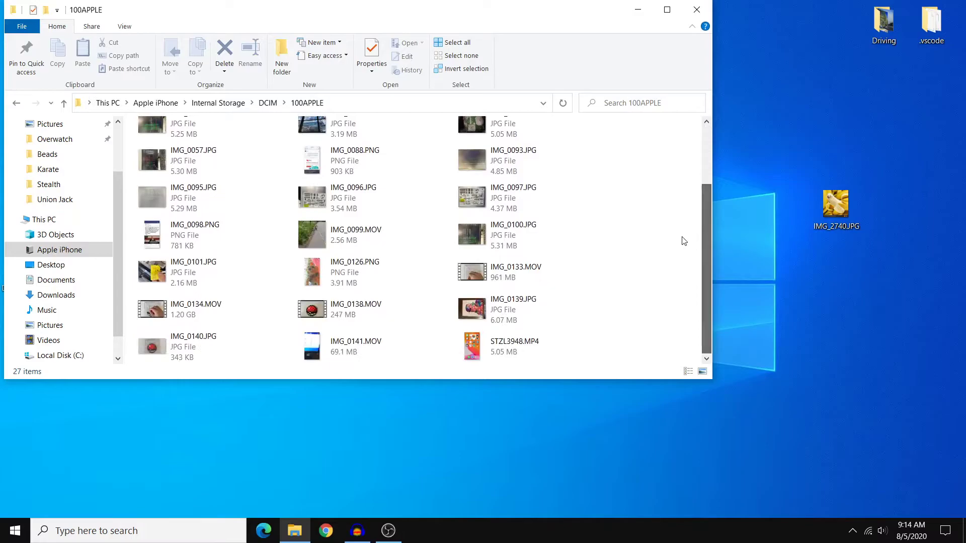
{"action": "left_click", "coordinate": [358, 346]}
{"action": "left_click_drag", "start_coordinate": [350, 345], "coordinate": [774, 343]}
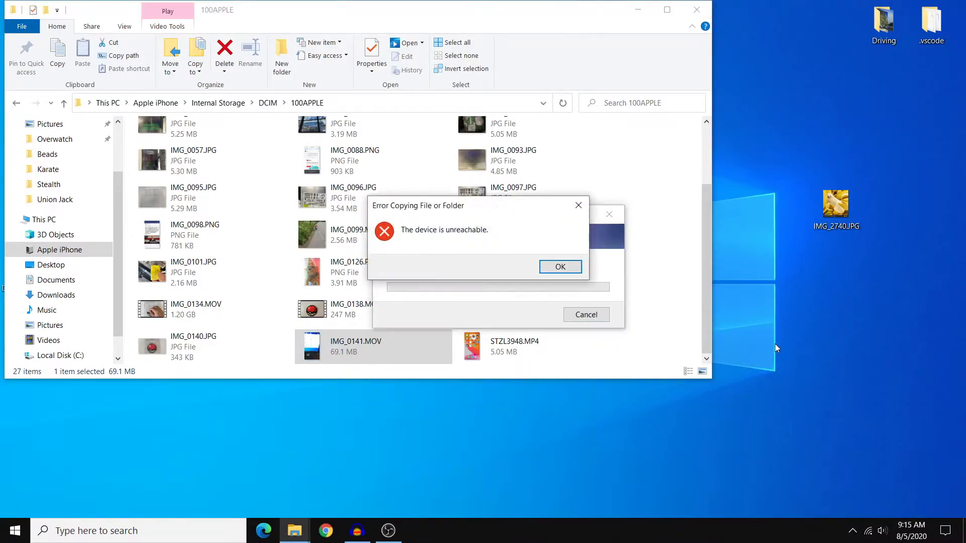
{"action": "left_click", "coordinate": [560, 266]}
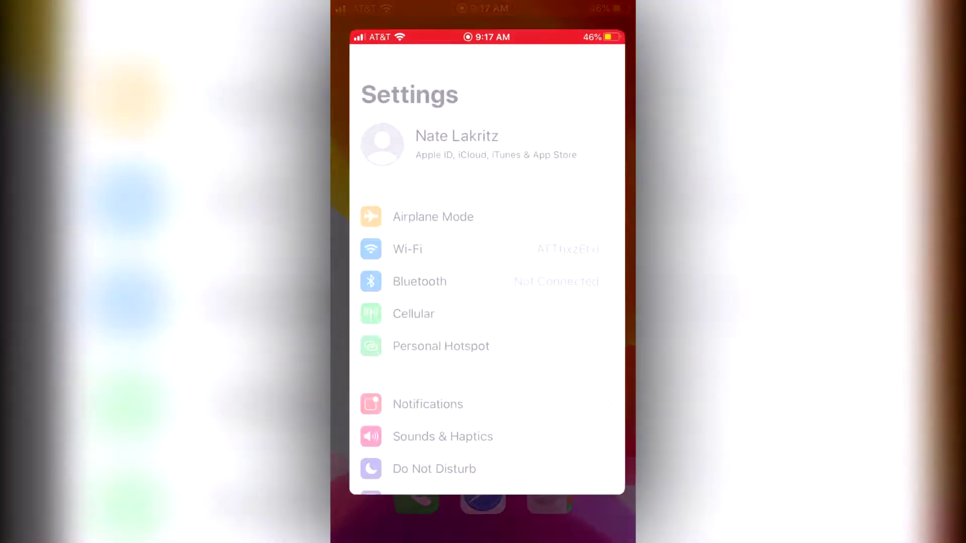
Set the iPhone's Photos 'Transfer to Mac or PC' option to Keep Originals, then return Home.
{"action": "scroll", "coordinate": [482, 301], "scroll_direction": "down", "scroll_amount": 15}
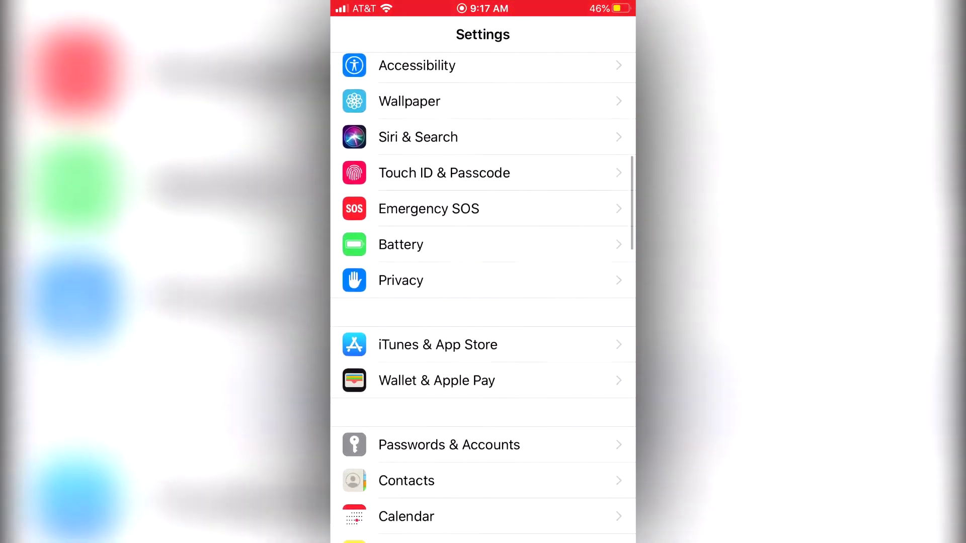
{"action": "scroll", "coordinate": [483, 302], "scroll_direction": "down", "scroll_amount": 5}
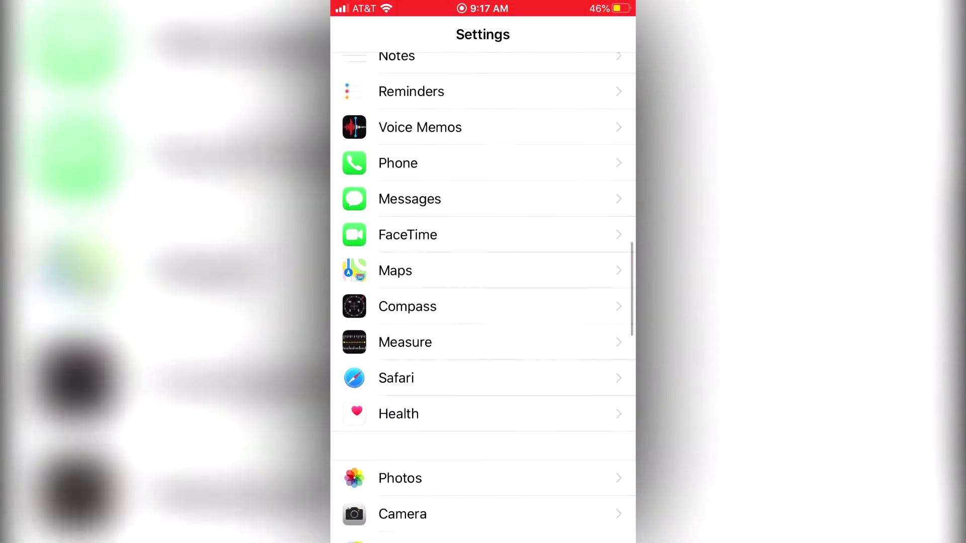
{"action": "left_click", "coordinate": [398, 375]}
{"action": "scroll", "coordinate": [483, 302], "scroll_direction": "down", "scroll_amount": 10}
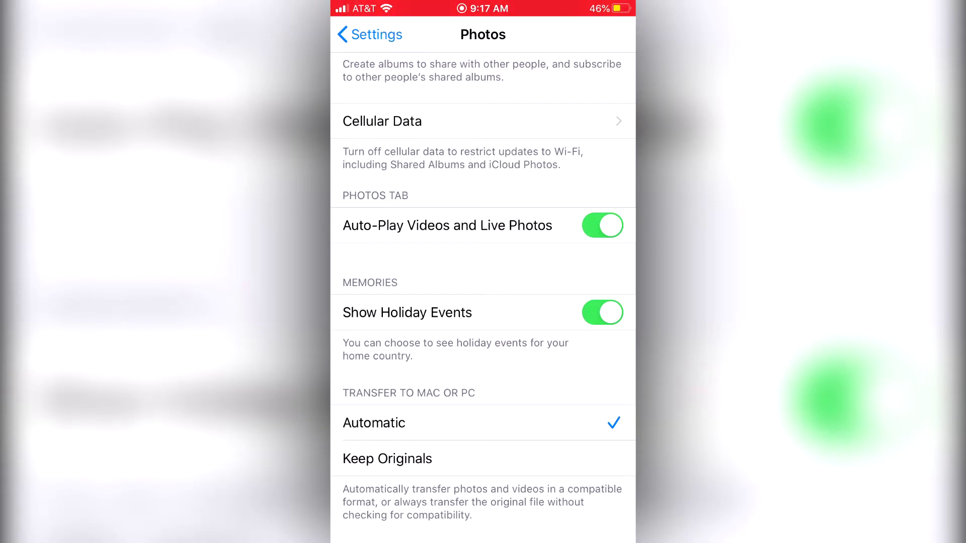
{"action": "left_click", "coordinate": [387, 458]}
{"action": "left_click", "coordinate": [370, 34]}
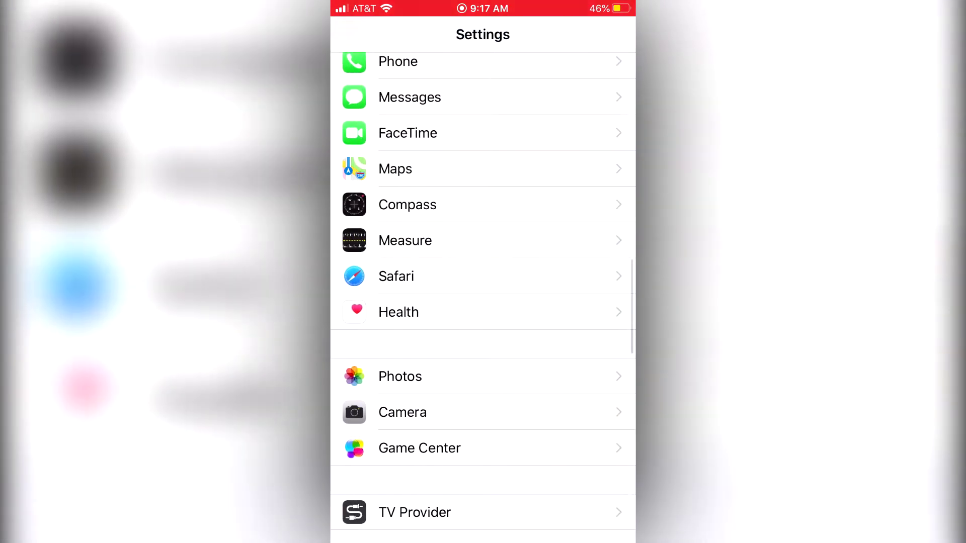
{"action": "key", "text": "super"}
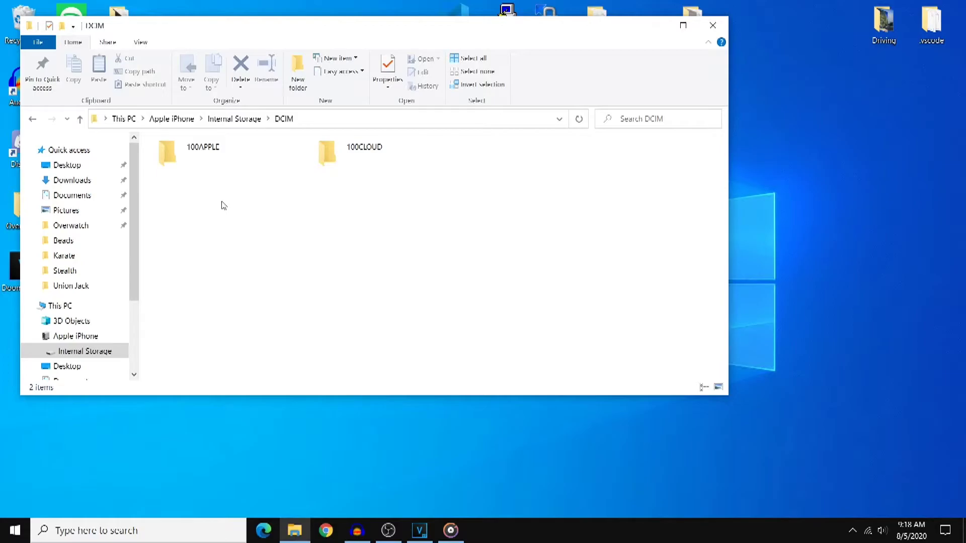
Copy IMG_0141.MOV and IMG_0126.PNG from 100APPLE to the desktop and open the PNG.
{"action": "double_click", "coordinate": [211, 153]}
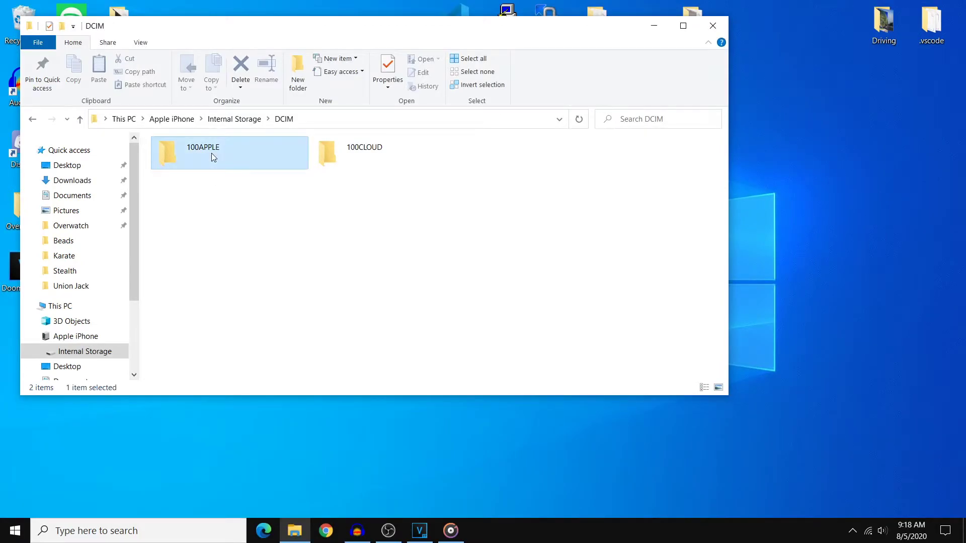
{"action": "scroll", "coordinate": [402, 252], "scroll_direction": "down", "scroll_amount": 5}
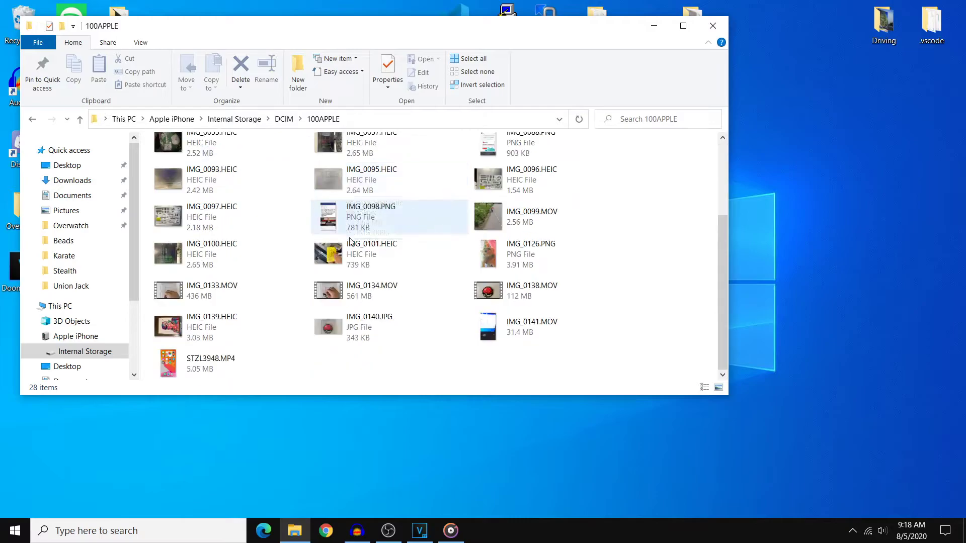
{"action": "left_click_drag", "start_coordinate": [472, 328], "coordinate": [863, 285]}
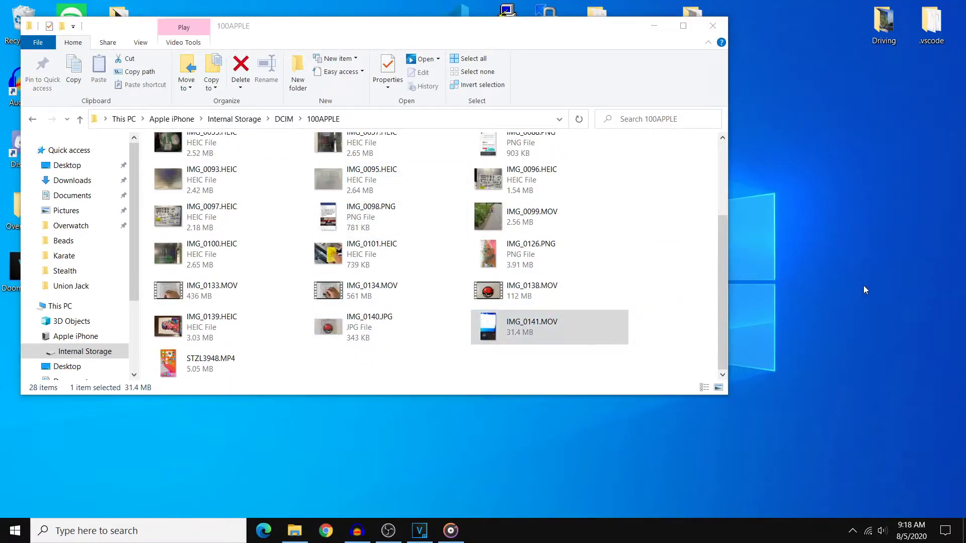
{"action": "left_click", "coordinate": [819, 351]}
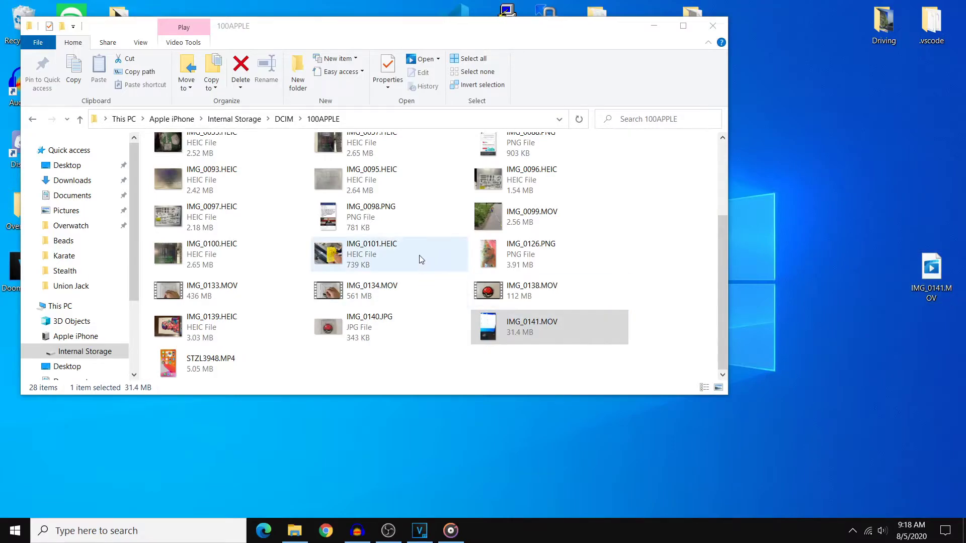
{"action": "left_click_drag", "start_coordinate": [524, 256], "coordinate": [858, 264]}
{"action": "double_click", "coordinate": [886, 292]}
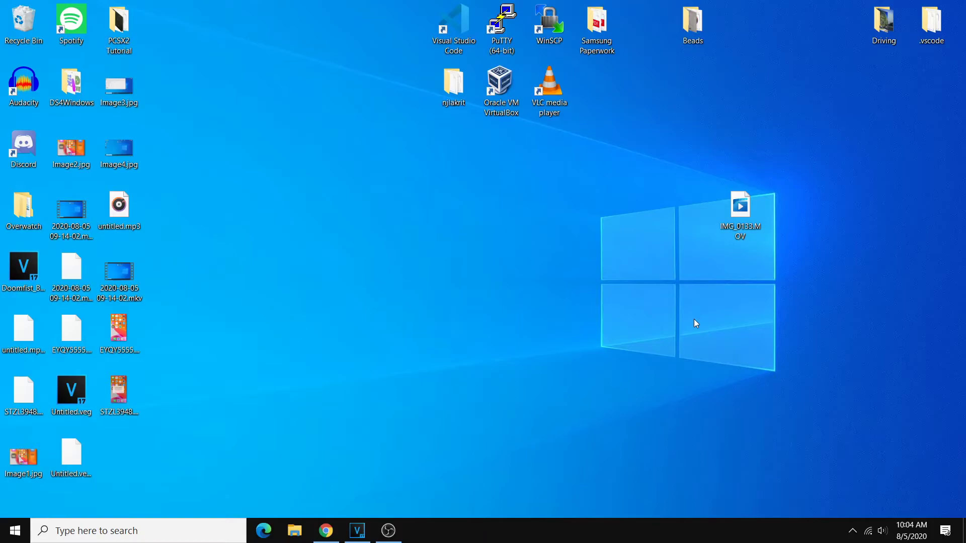
{"action": "double_click", "coordinate": [744, 213]}
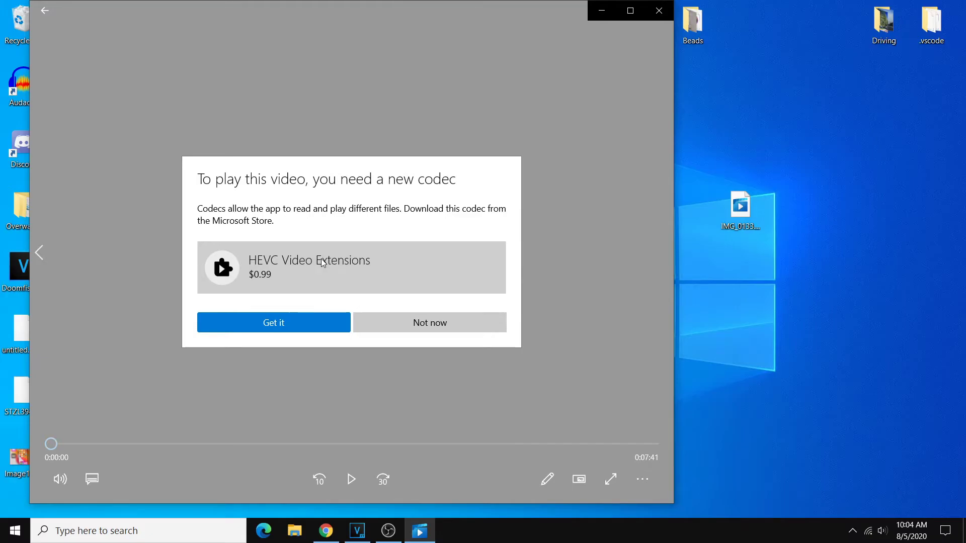
{"action": "left_click", "coordinate": [659, 11]}
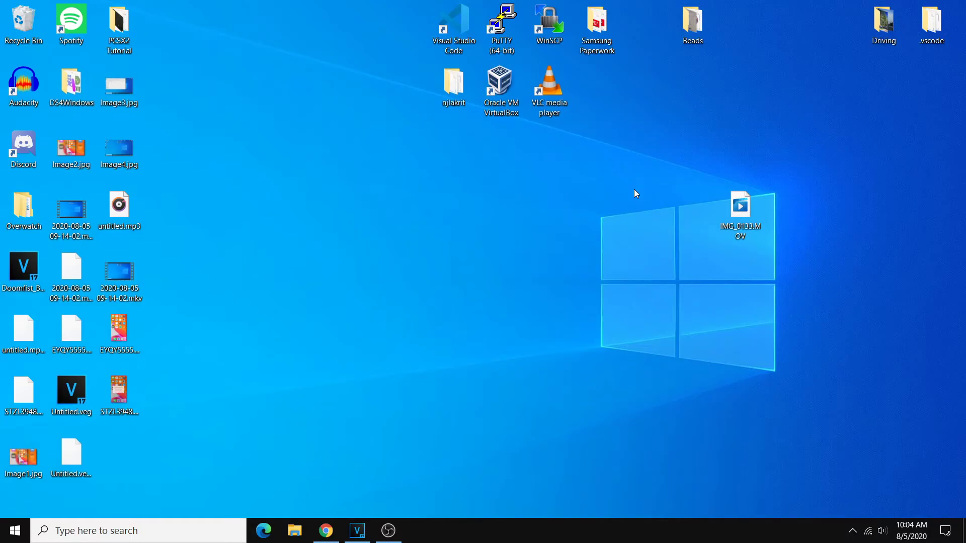
Play IMG_0133.MOV with VLC media player via Open with, then quit VLC with Ctrl+Q.
{"action": "left_click", "coordinate": [556, 101]}
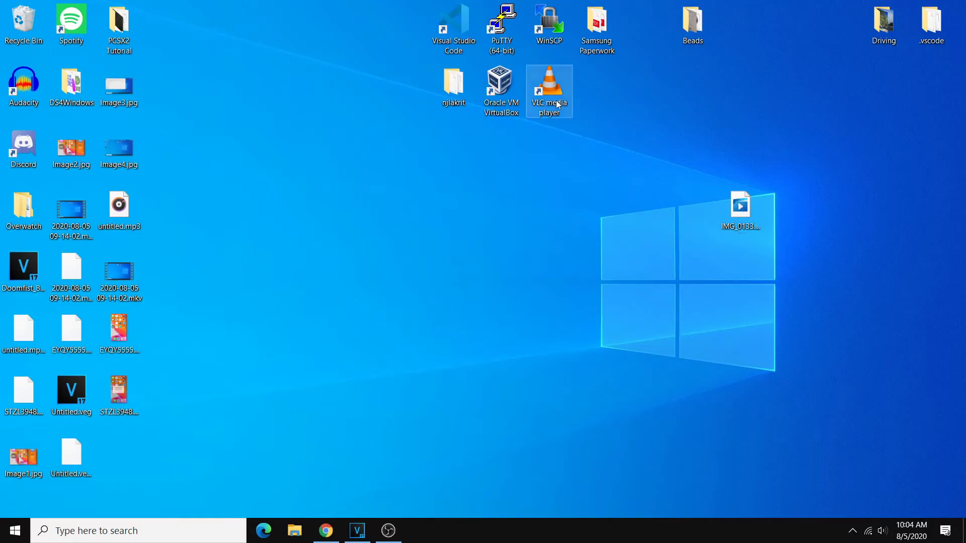
{"action": "right_click", "coordinate": [727, 217]}
{"action": "mouse_move", "coordinate": [763, 305]}
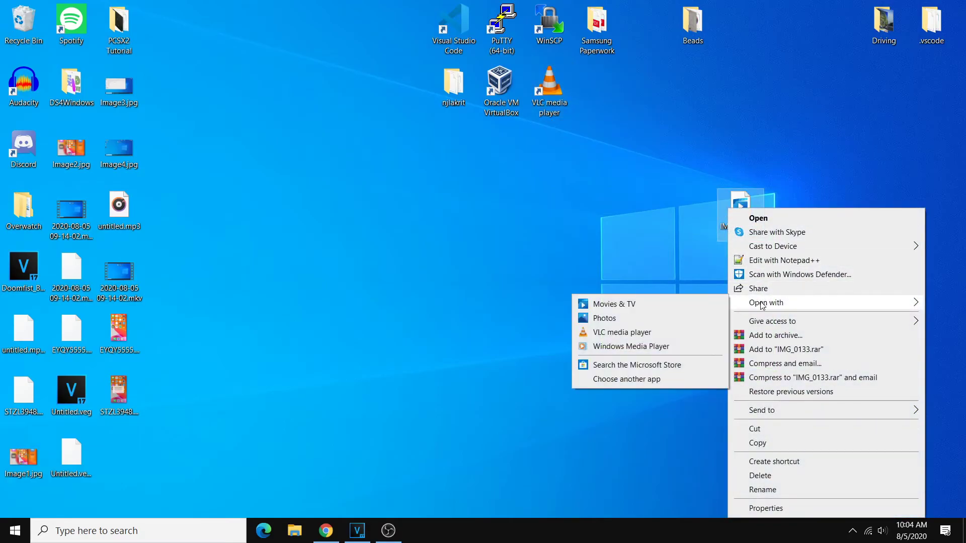
{"action": "left_click", "coordinate": [644, 336]}
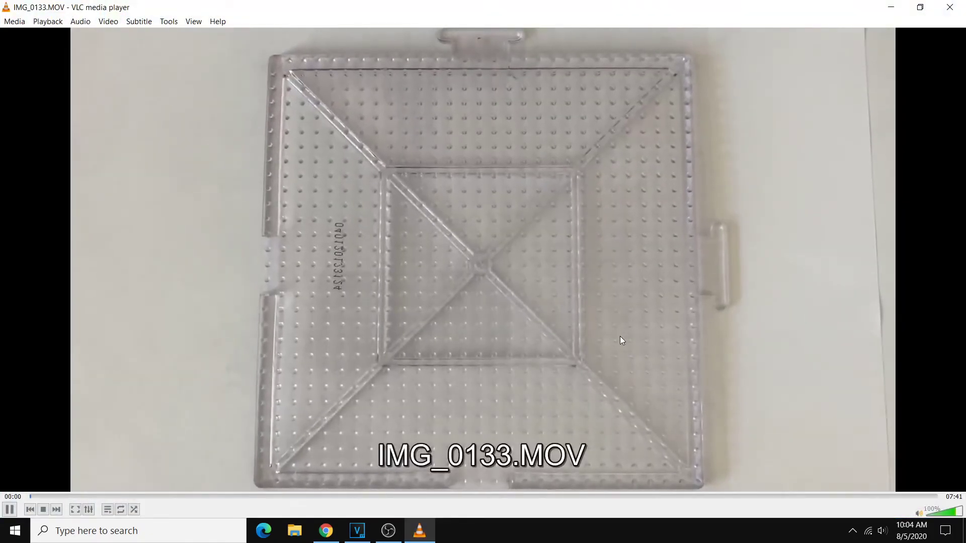
{"action": "key", "text": "ctrl+q"}
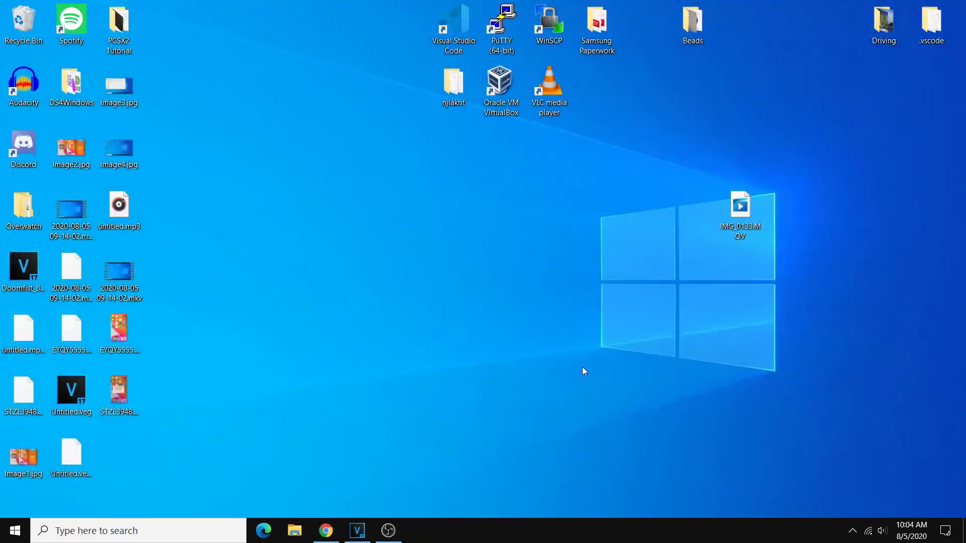